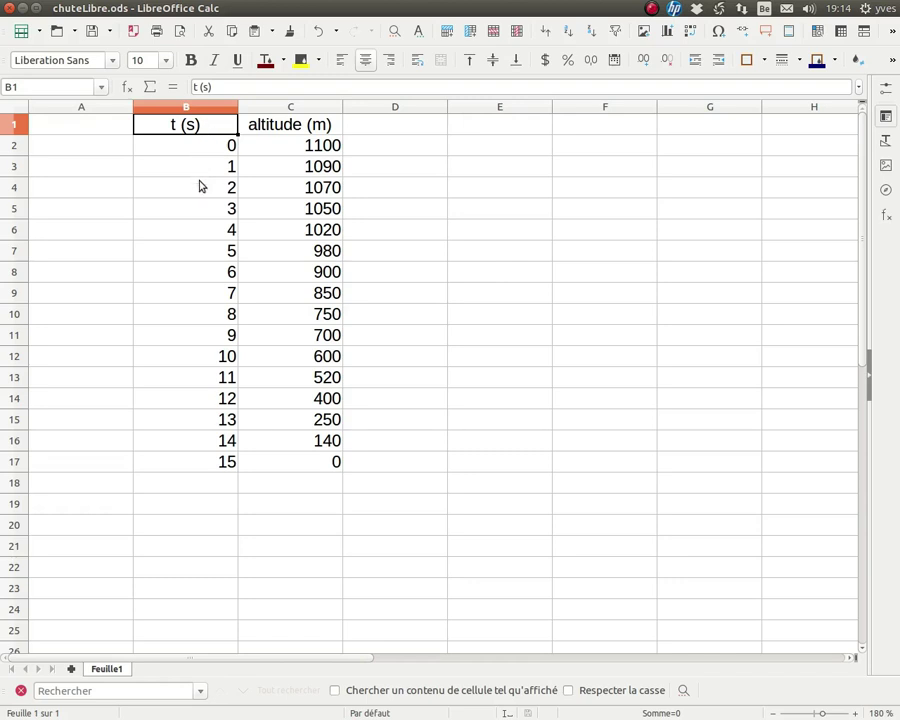
left_click(208, 151)
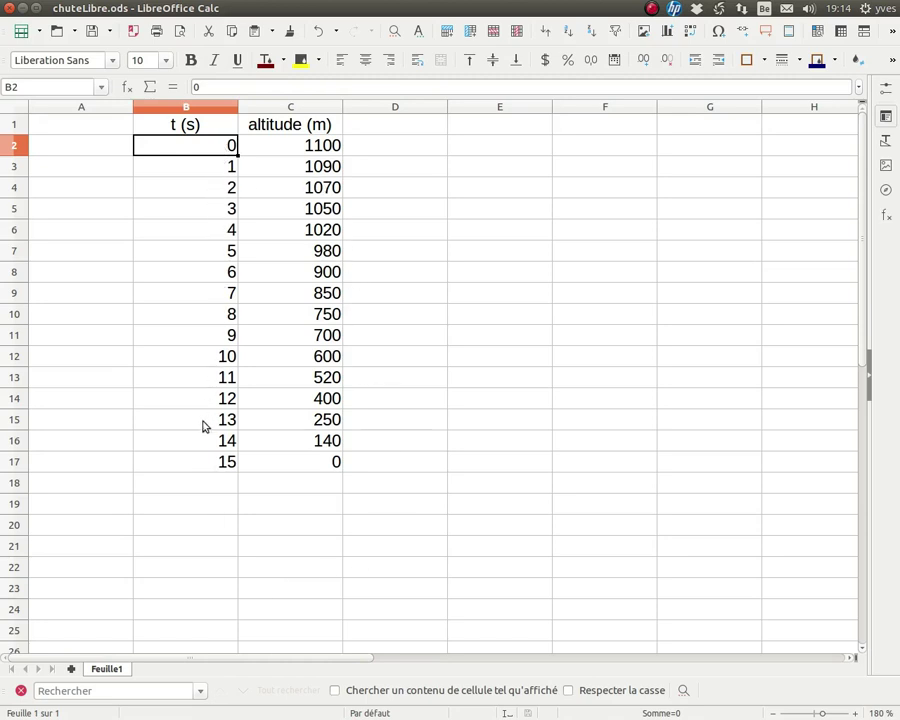
left_click(320, 152)
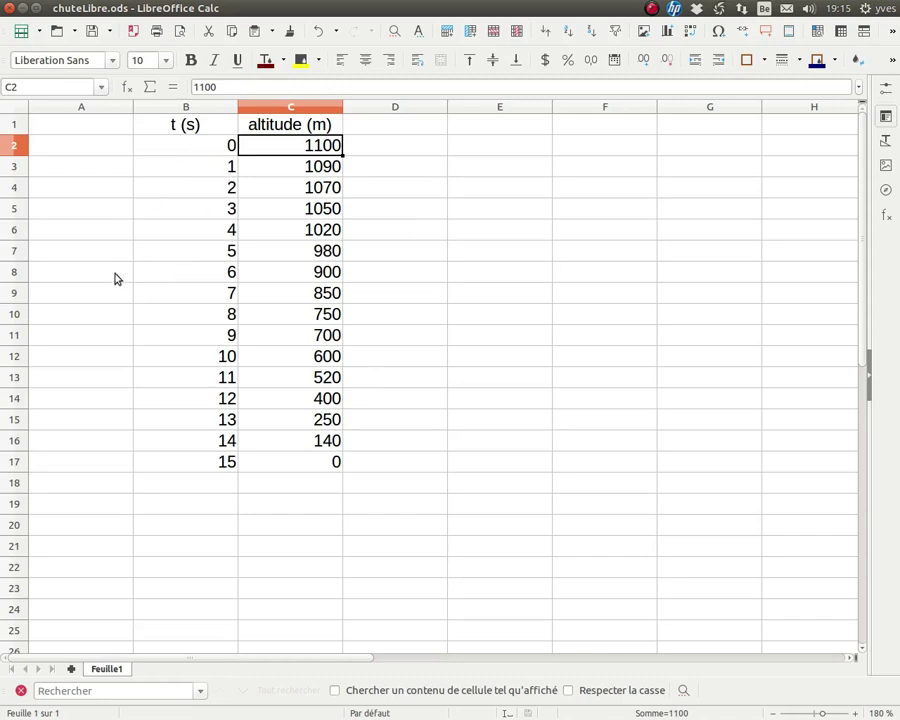
- Insert an XY (dispersion) chart of type Points et lignes from the time and altitude data in B1:C17
left_click_drag(162, 125, 289, 463)
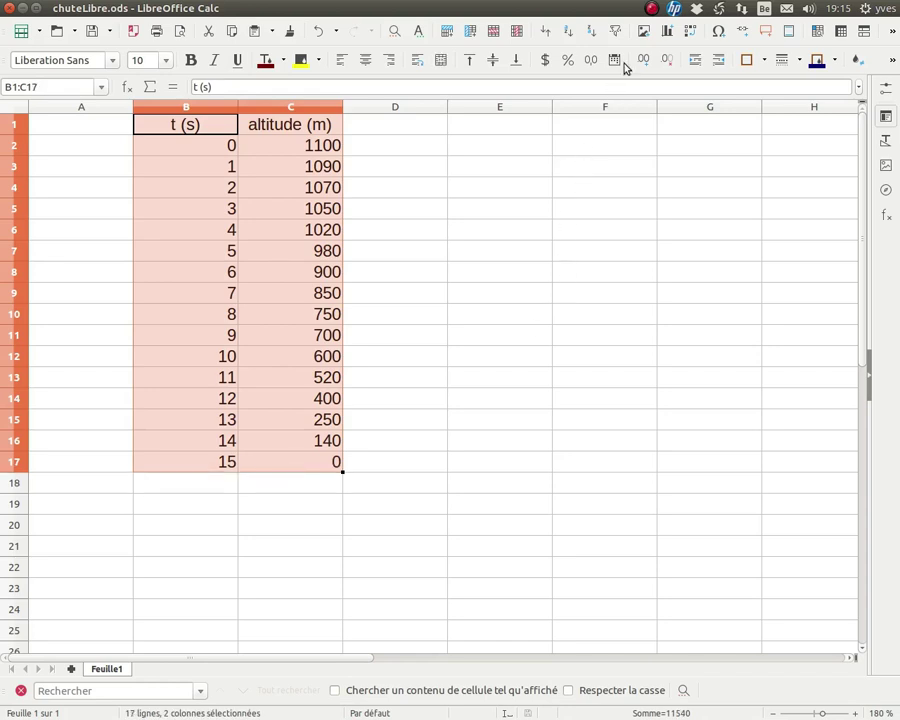
left_click(668, 33)
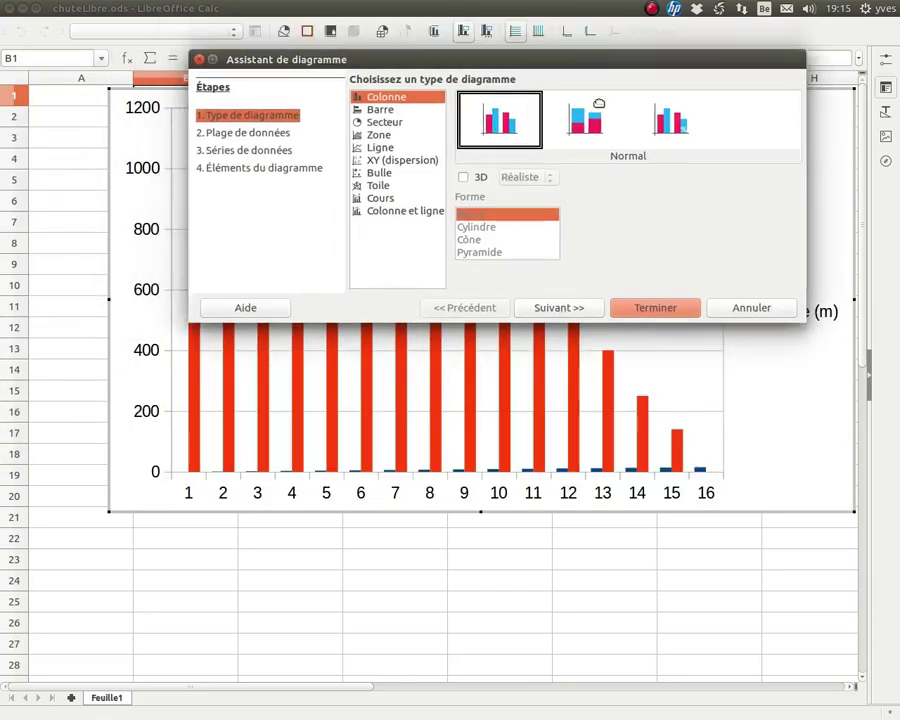
left_click_drag(576, 65, 538, 345)
left_click(356, 441)
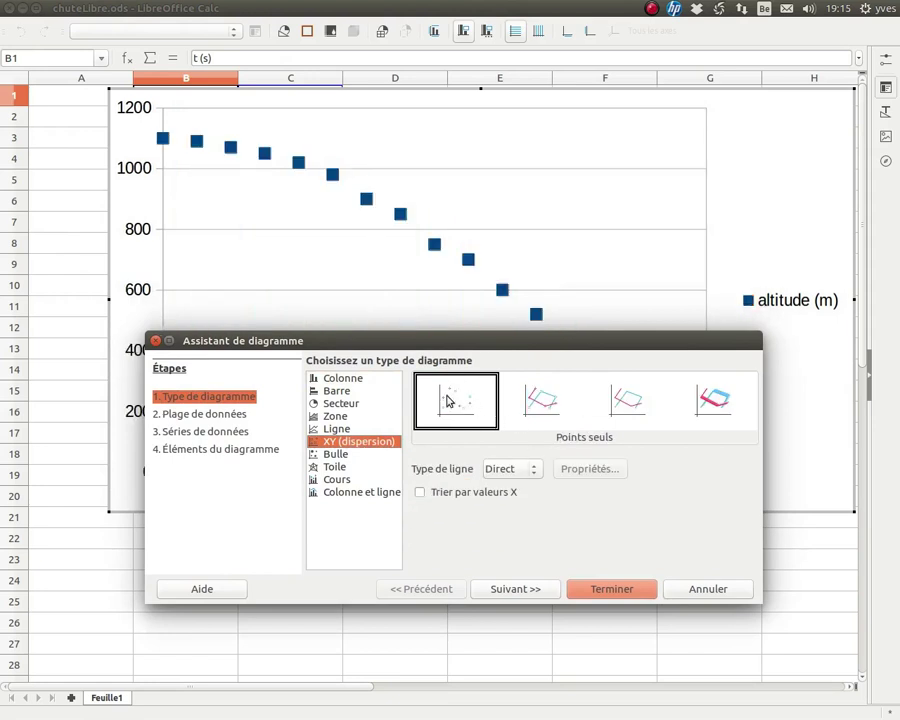
left_click(540, 403)
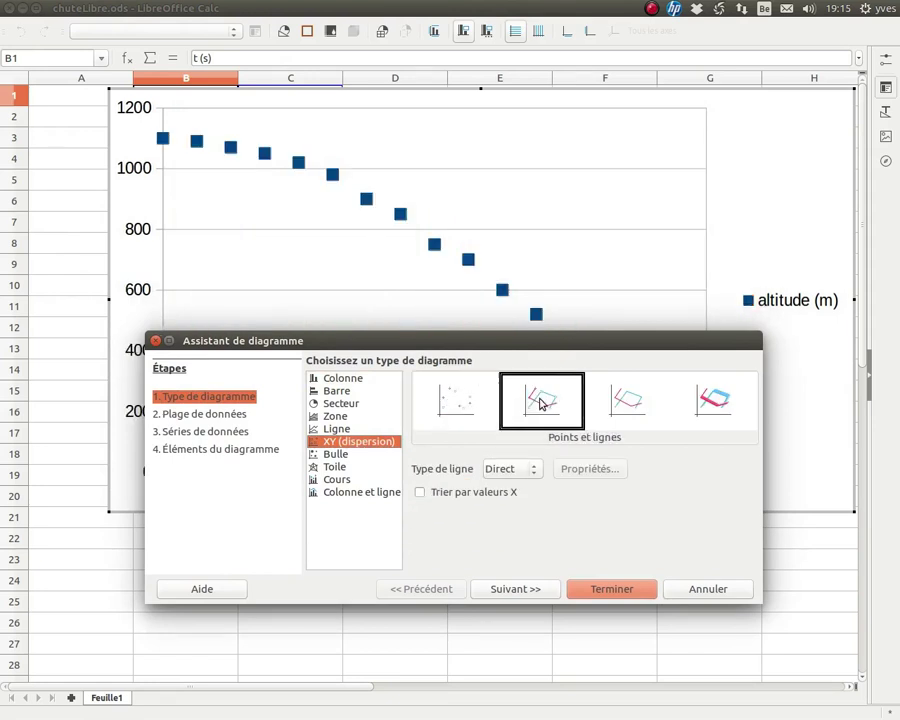
- Title the chart's X axis "temps (s)" and its Y axis "altitude (m)"
left_click(233, 455)
left_click_drag(446, 345, 474, 128)
left_click(445, 216)
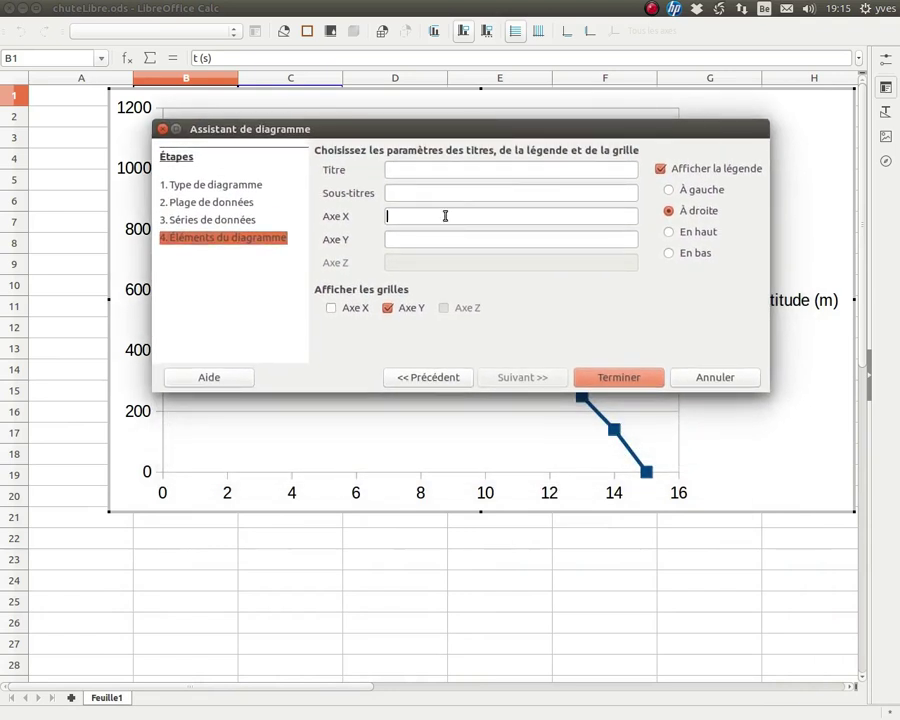
type("temps (s)")
key("Tab")
type("al")
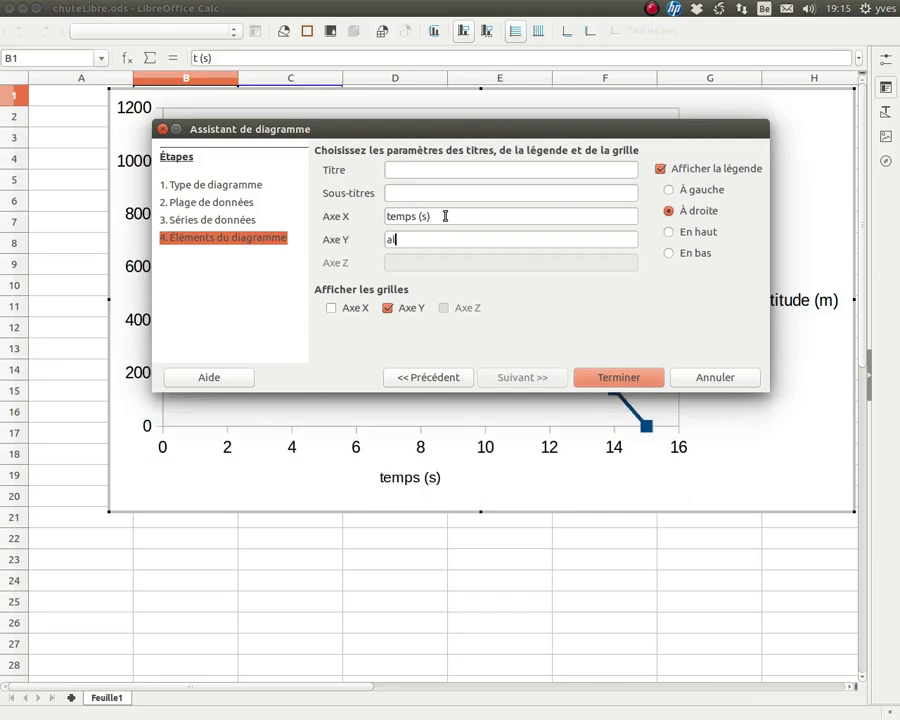
type("titude (m")
- Hide the chart's legend and finish creating the chart
left_click_drag(701, 150, 586, 234)
left_click(588, 257)
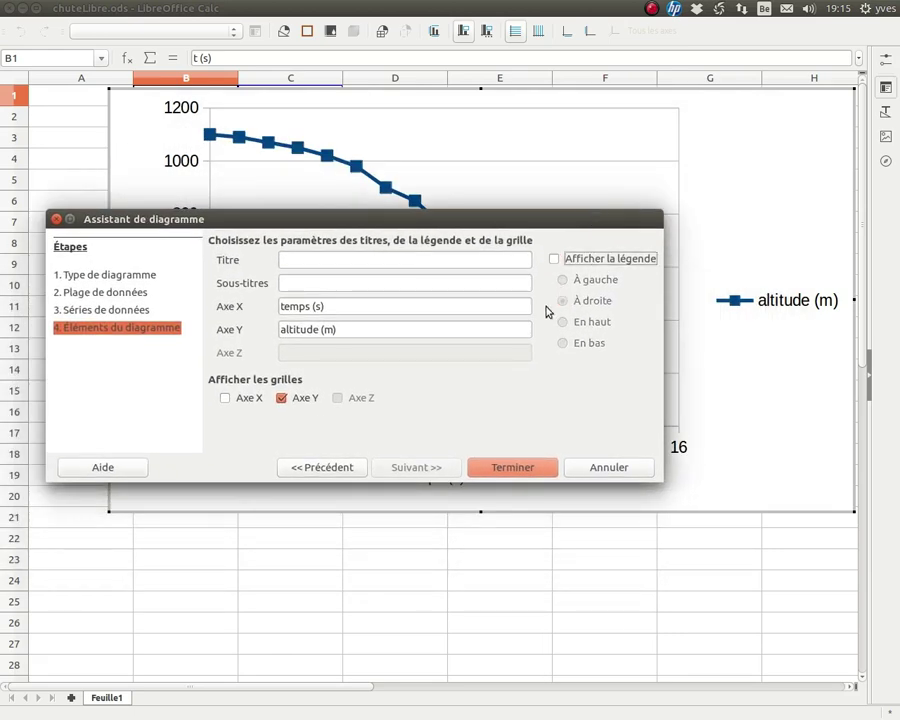
left_click(513, 468)
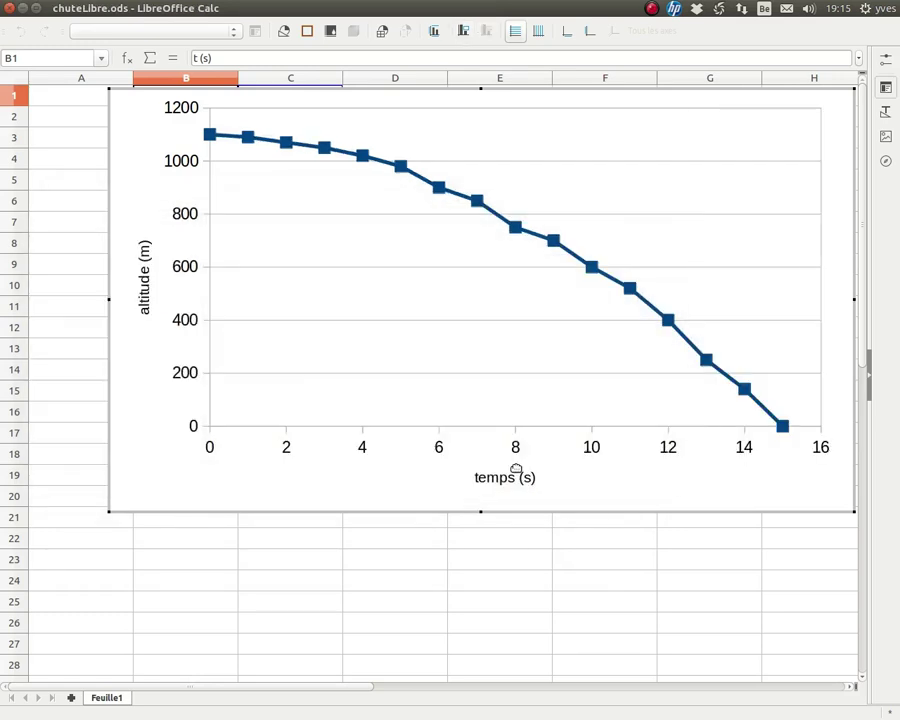
- Add a linear trend line to the altitude curve and move the chart clear of the data, starting at column H
left_click(453, 196)
right_click(453, 196)
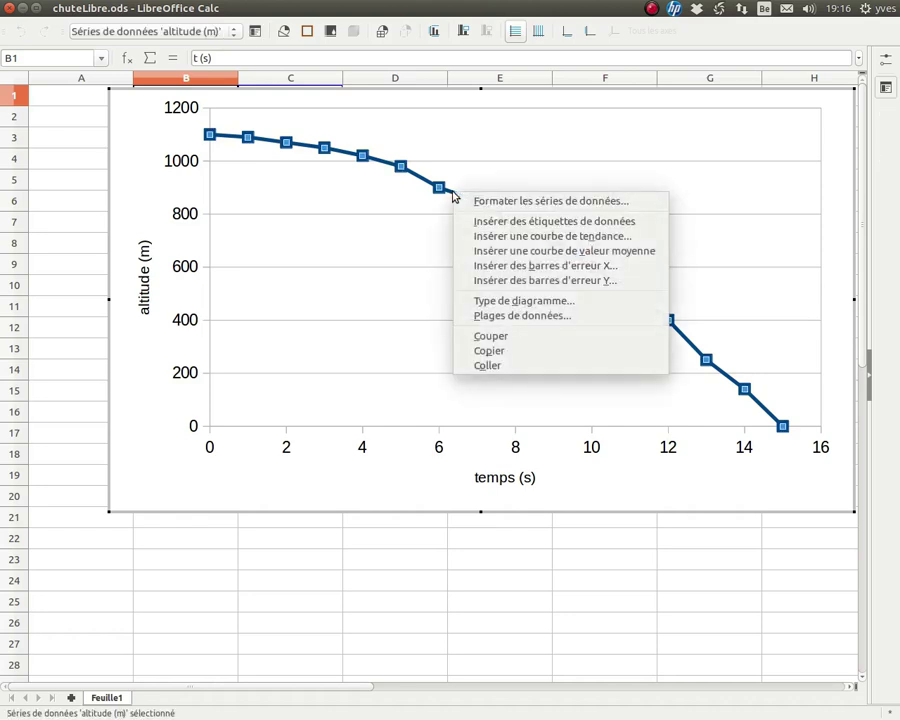
left_click(500, 236)
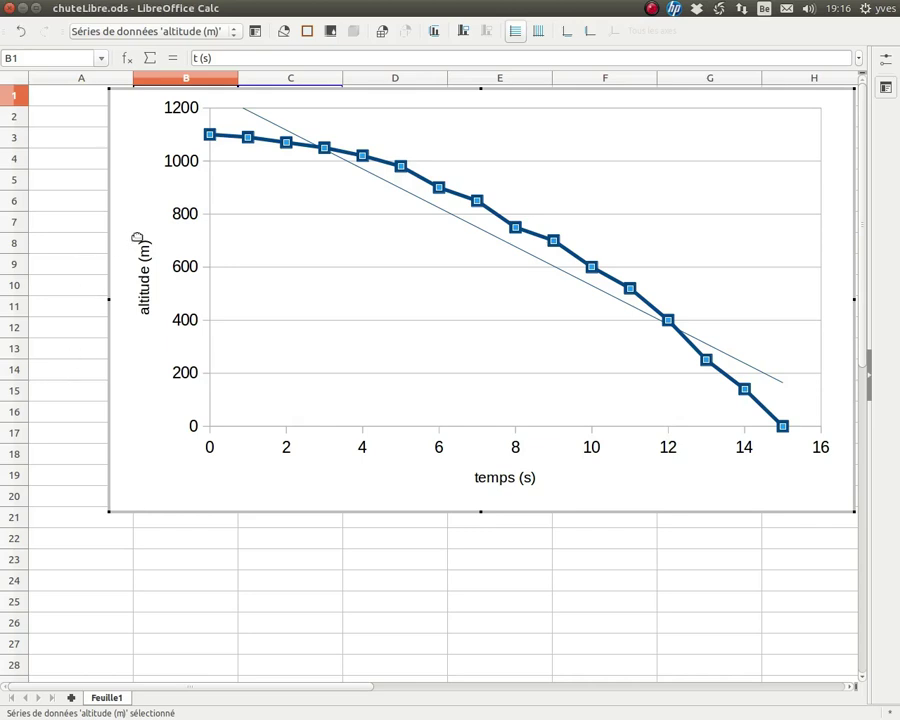
left_click(83, 189)
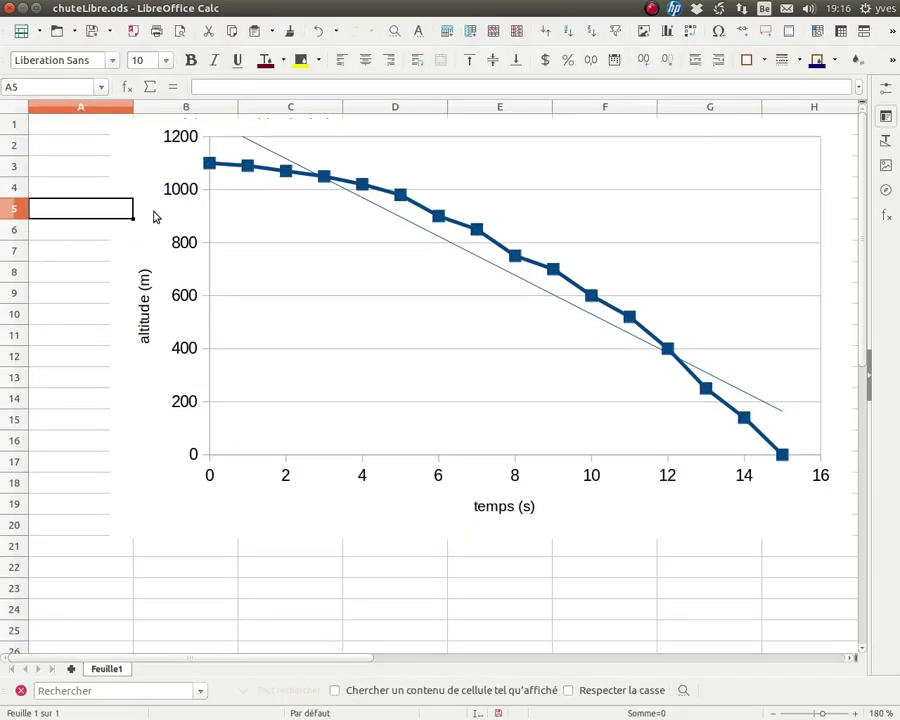
left_click_drag(218, 177, 816, 277)
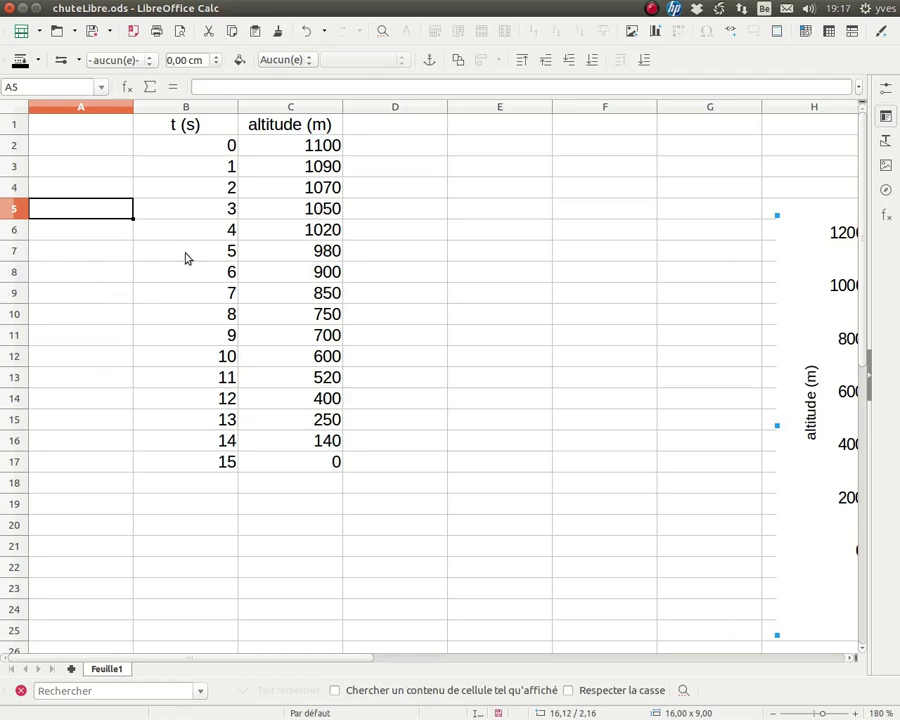
- Enter the column heading "t² (s²)" in cell A1
left_click(100, 127)
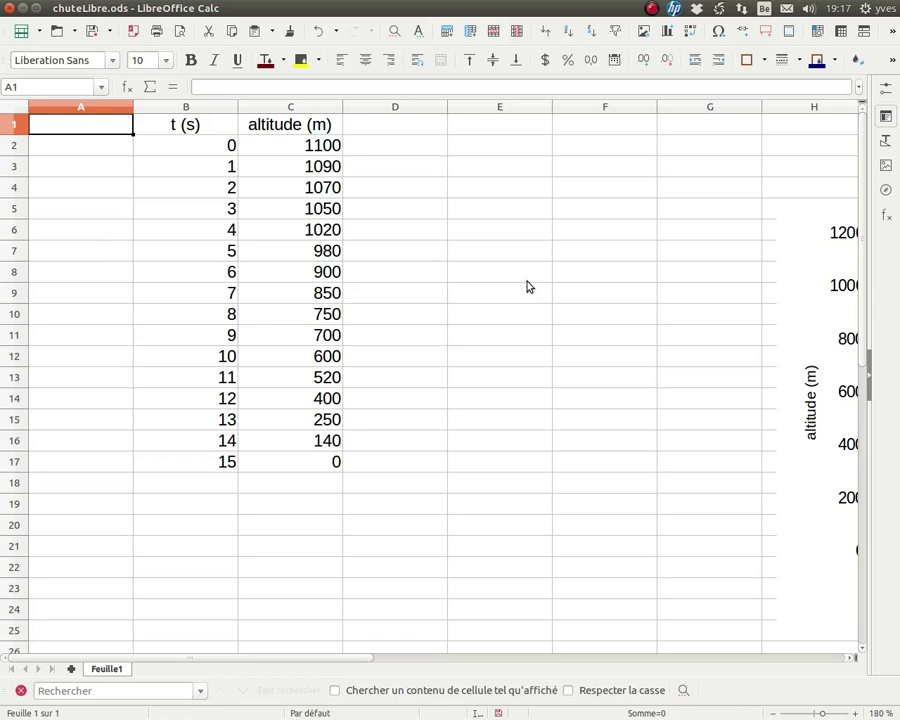
type("t")
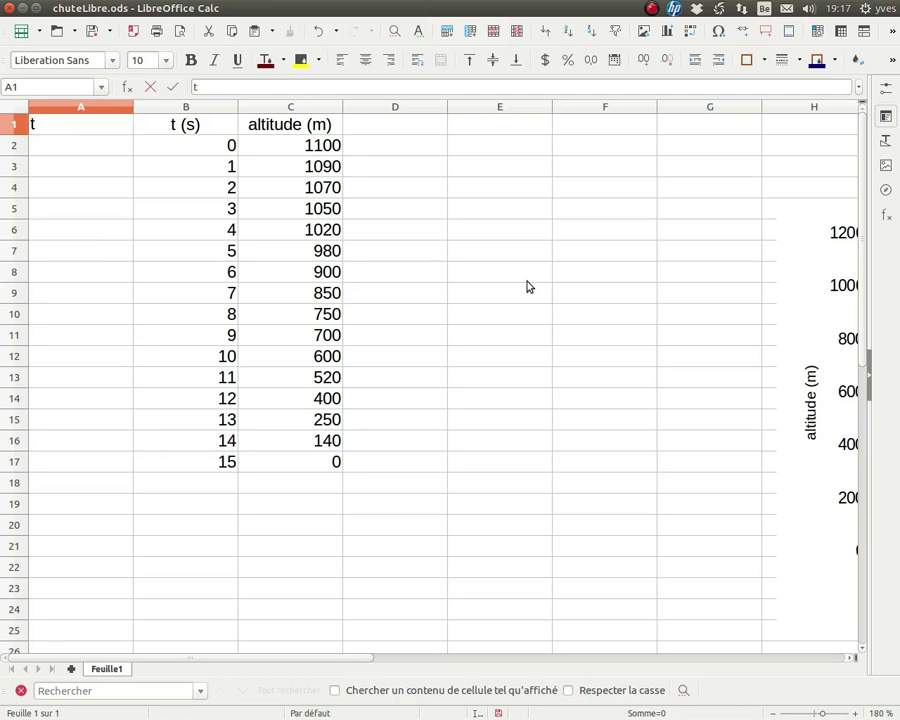
type("² (s²)")
key("Return")
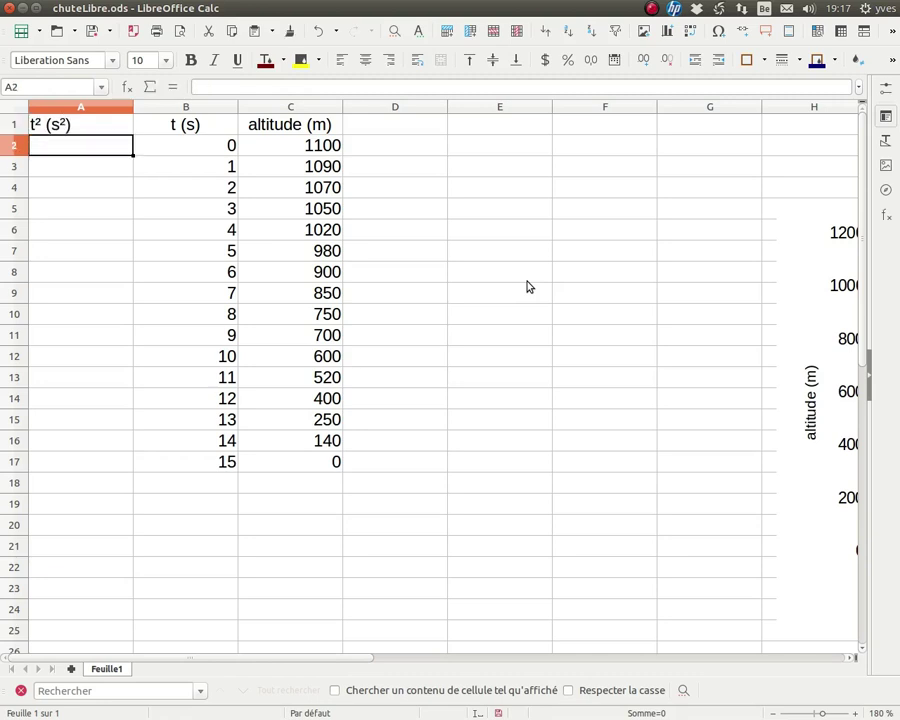
- Enter the formula =B2^2 in cell A2 and fill it down to A17
type("=")
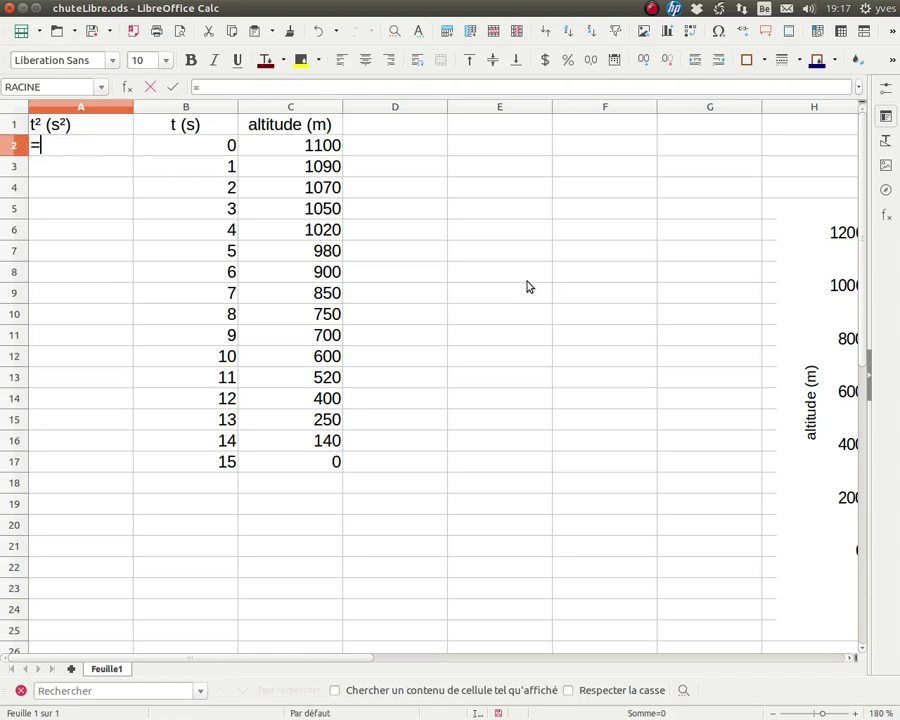
left_click(209, 157)
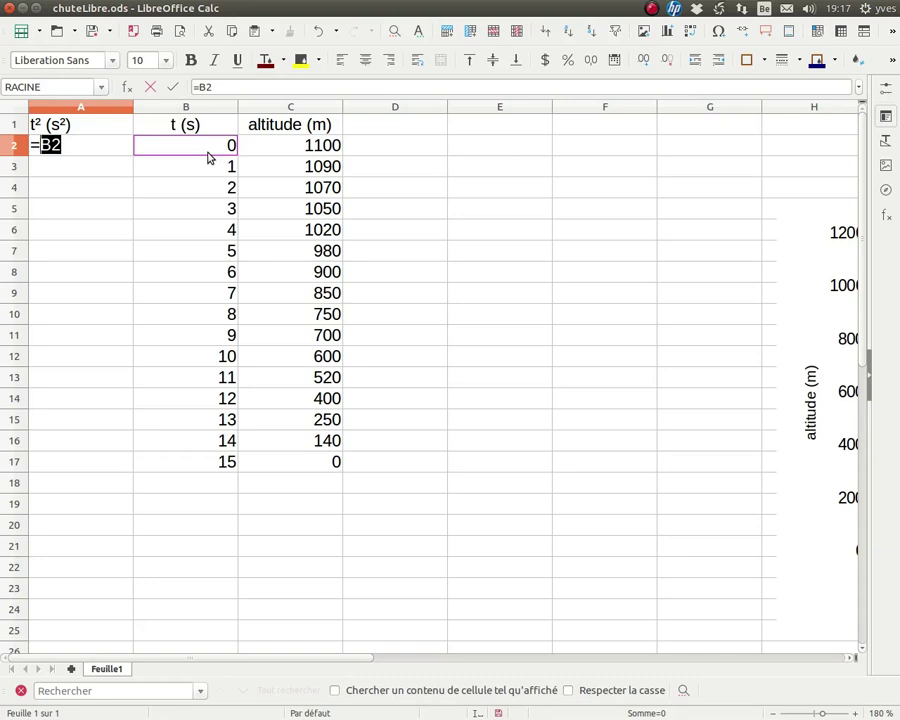
type("^")
type("2")
key("Return")
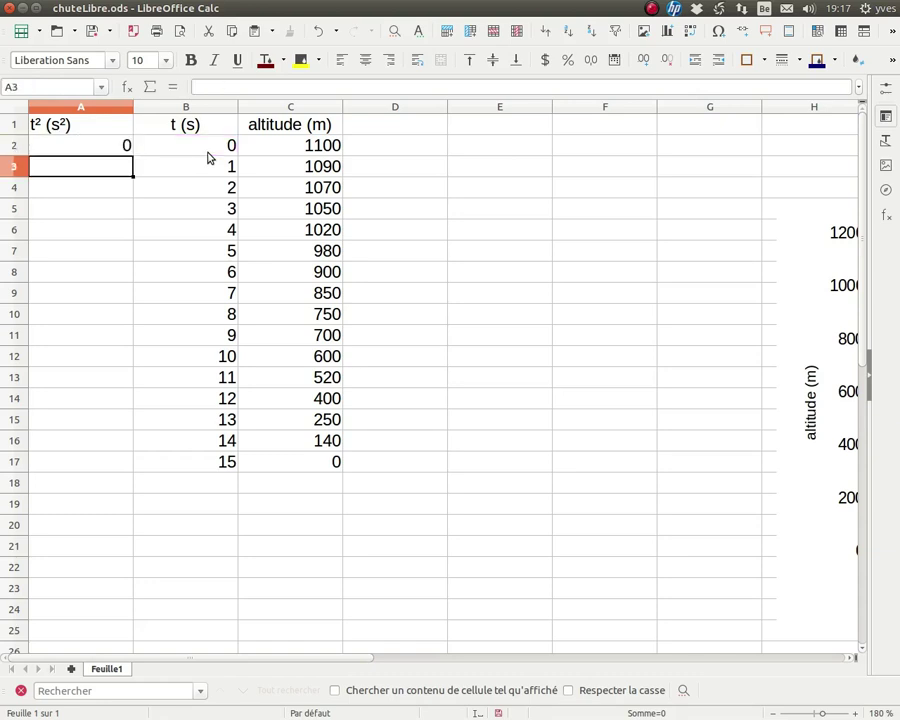
left_click(126, 149)
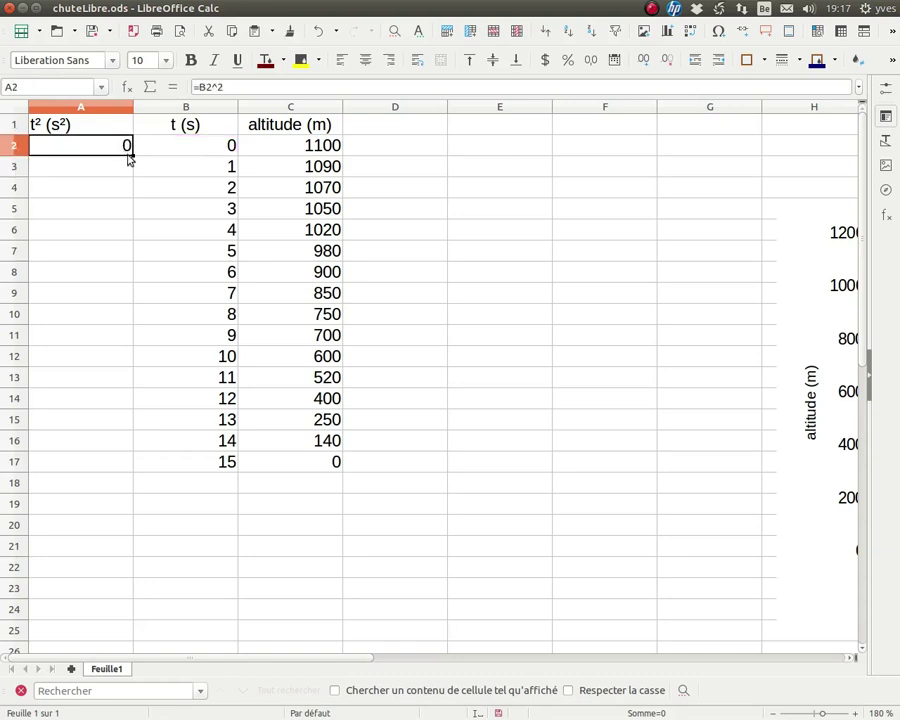
left_click_drag(133, 157, 116, 470)
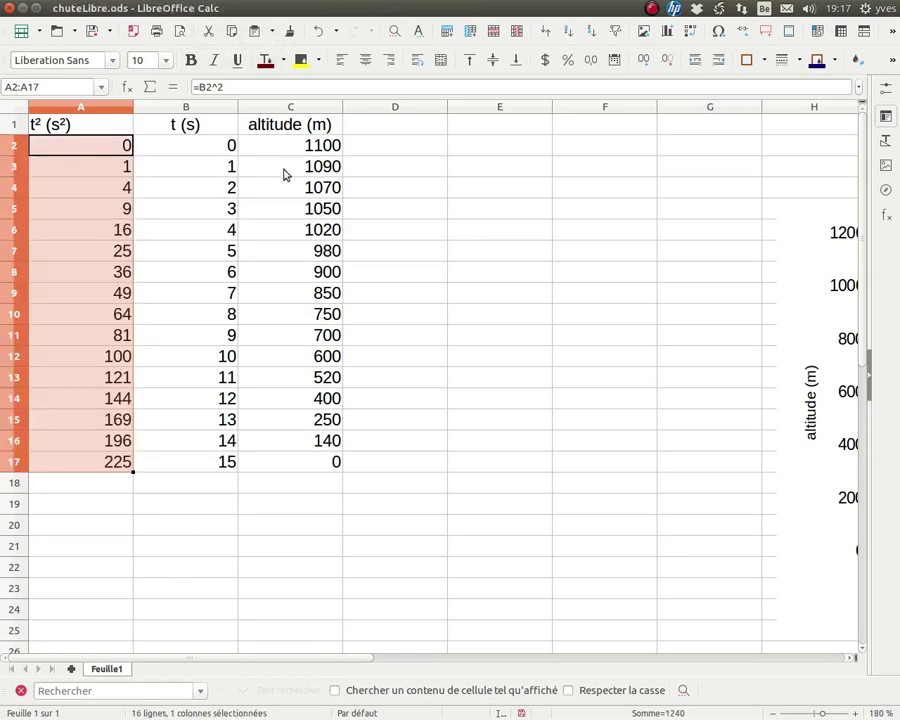
- Insert an XY (dispersion) chart of type Points et lignes from A1:A17 and C1:C17
left_click_drag(110, 124, 78, 470)
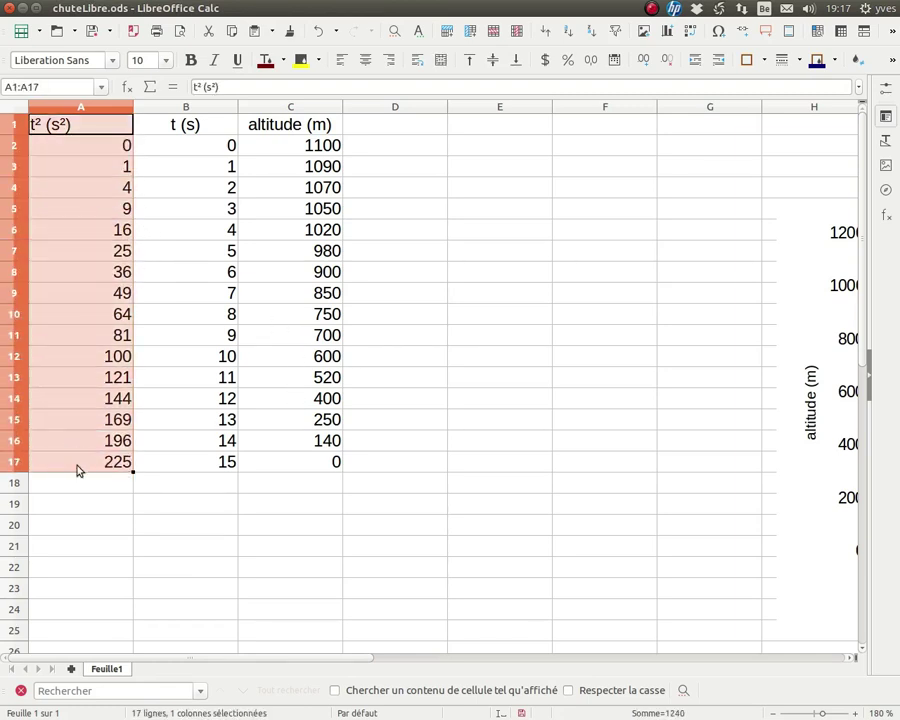
left_click_drag(304, 126, 299, 468)
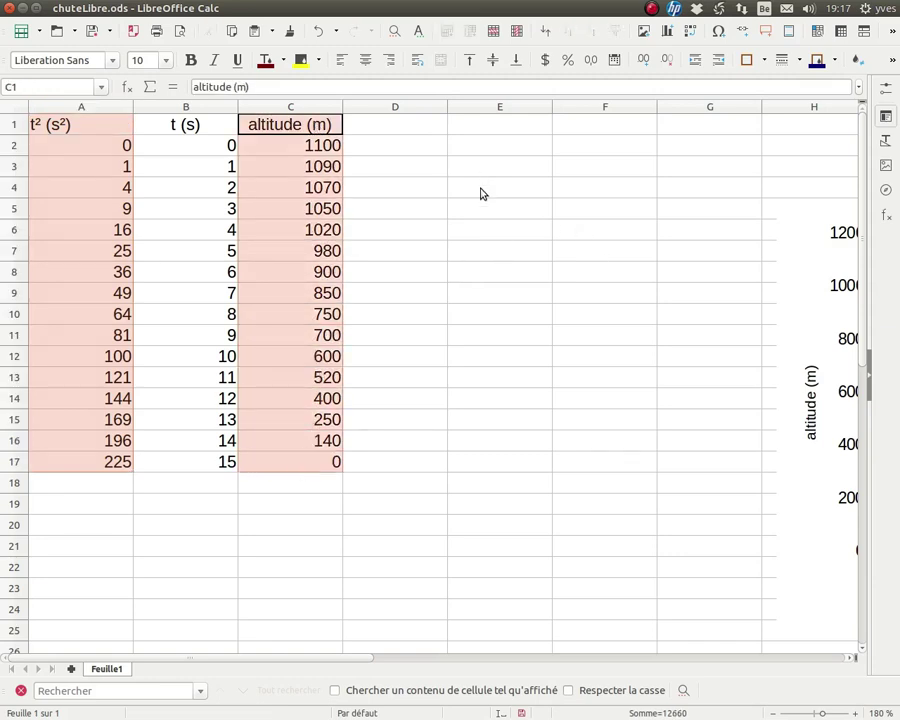
left_click(667, 31)
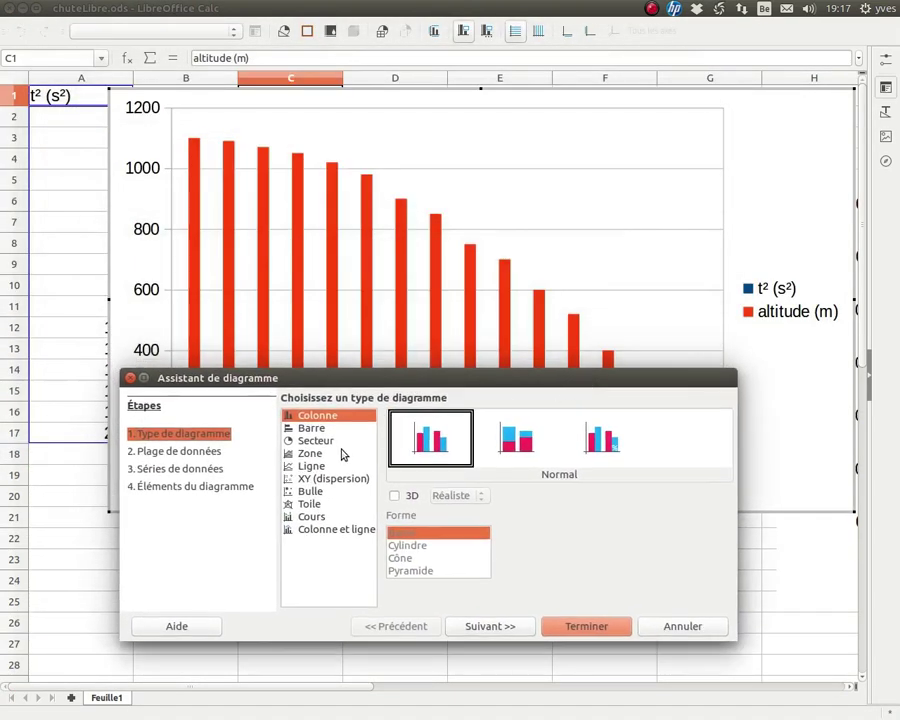
left_click(340, 478)
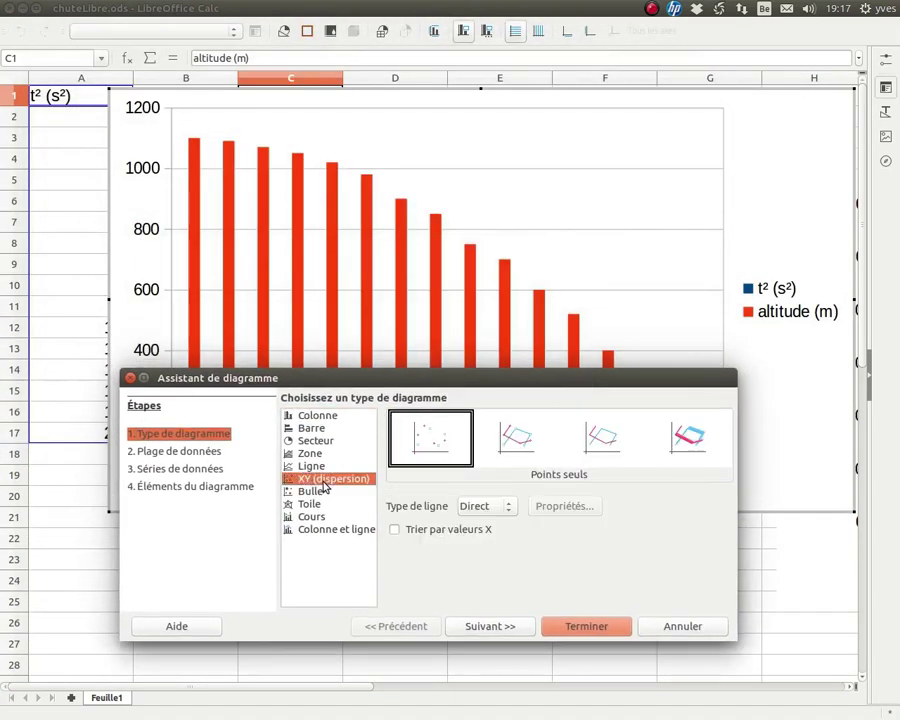
left_click(514, 440)
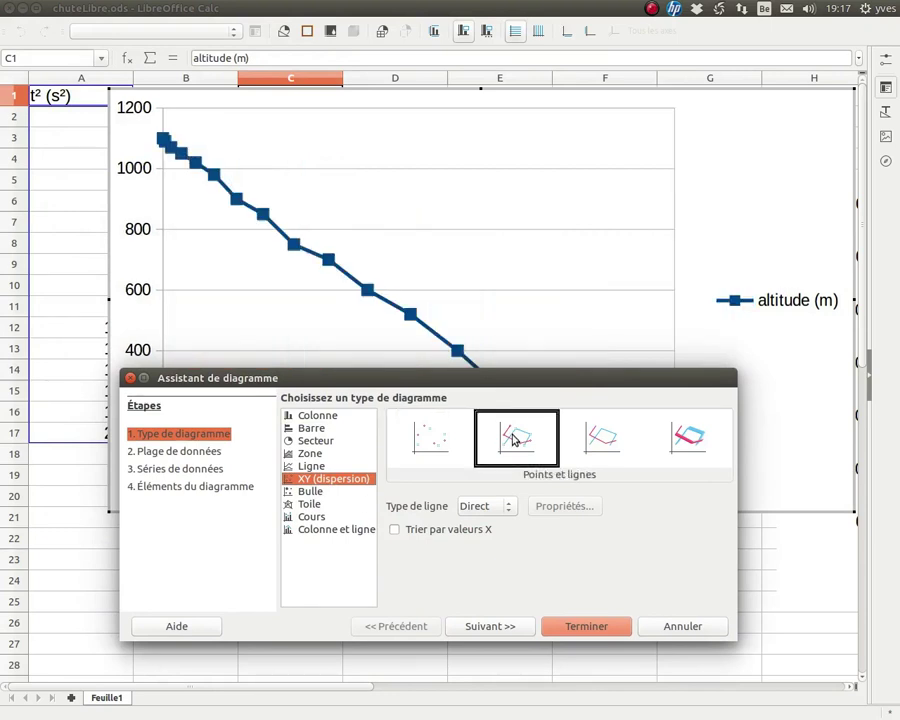
- Title the axes "t² (s²)" and "altitude (m)", and finish the chart without a legend
left_click(172, 493)
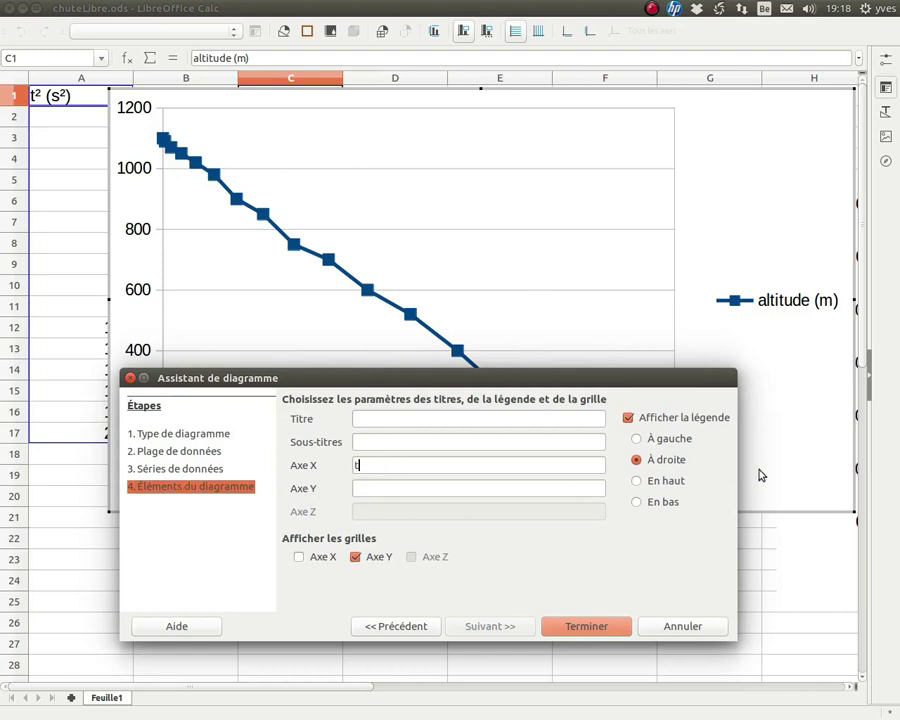
type("² (s²")
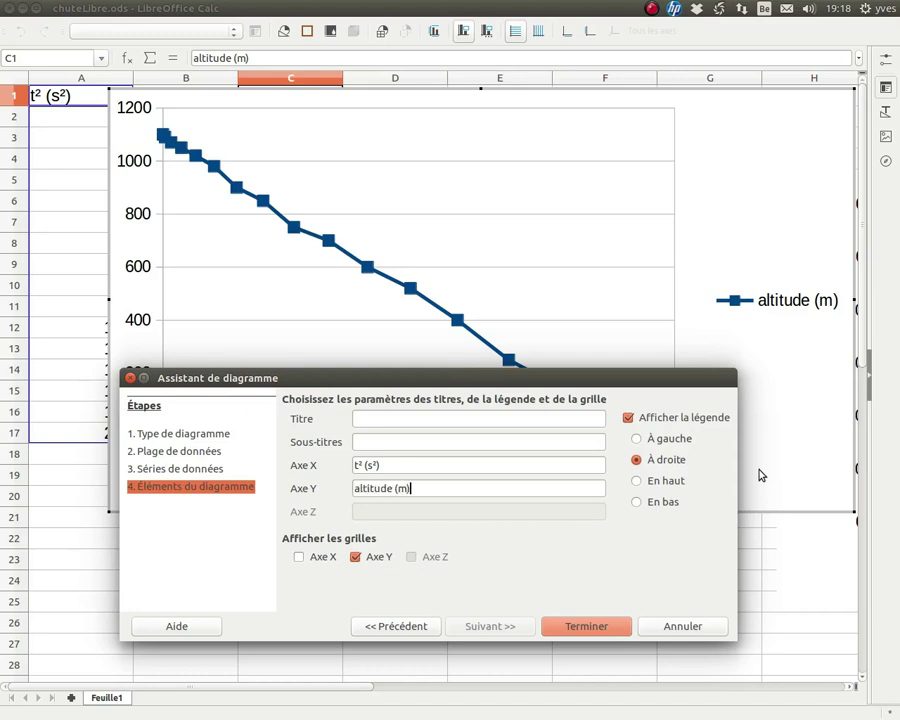
left_click(650, 420)
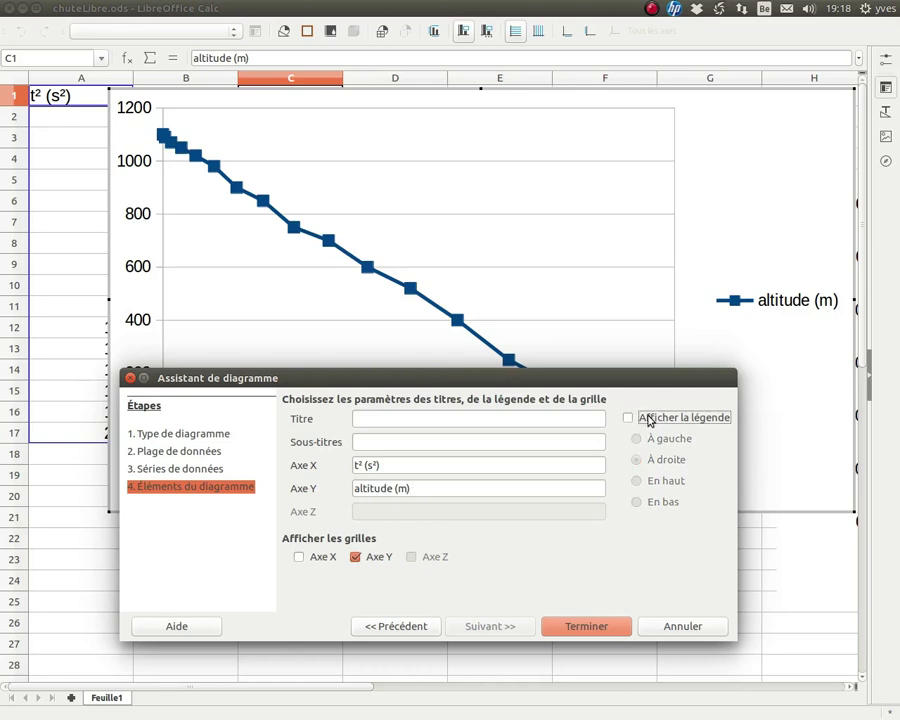
left_click(585, 626)
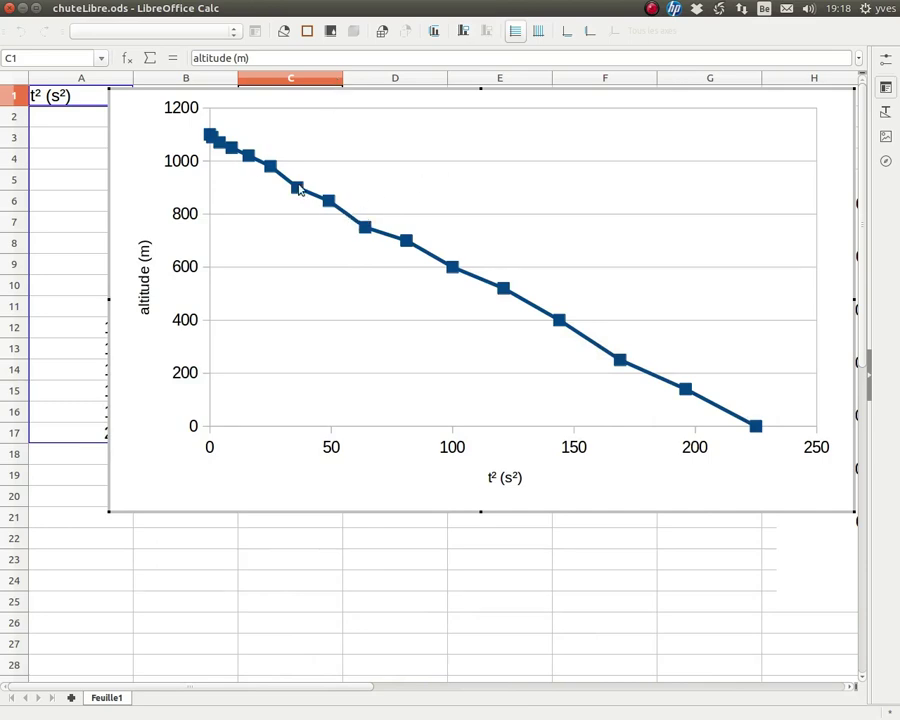
- Add a linear trend line to the altitude series in the t² chart, with line colour Diagramme 11 and its equation displayed
left_click(385, 240)
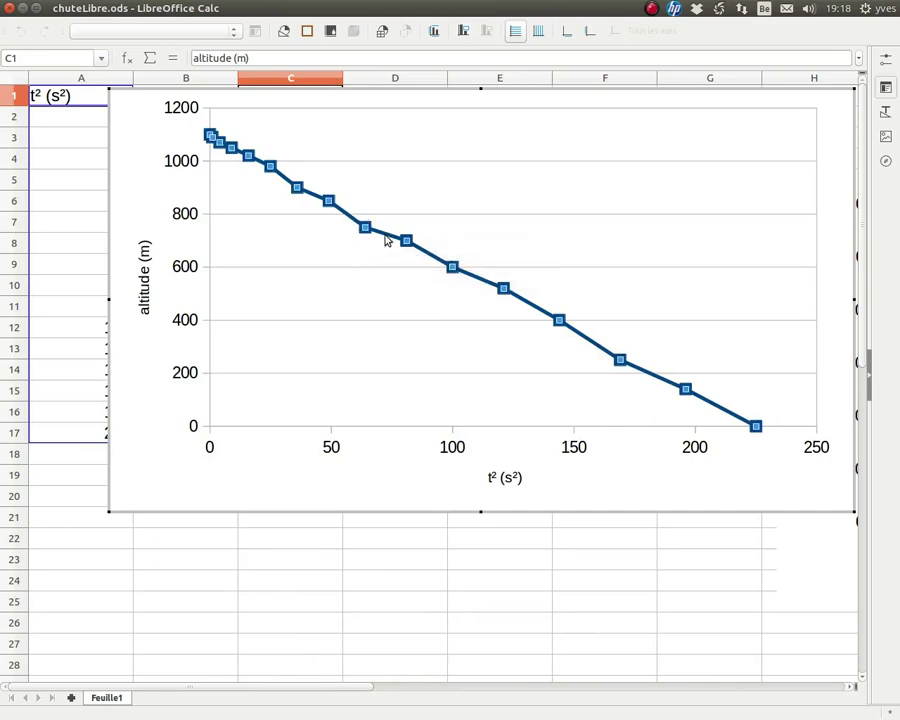
right_click(386, 240)
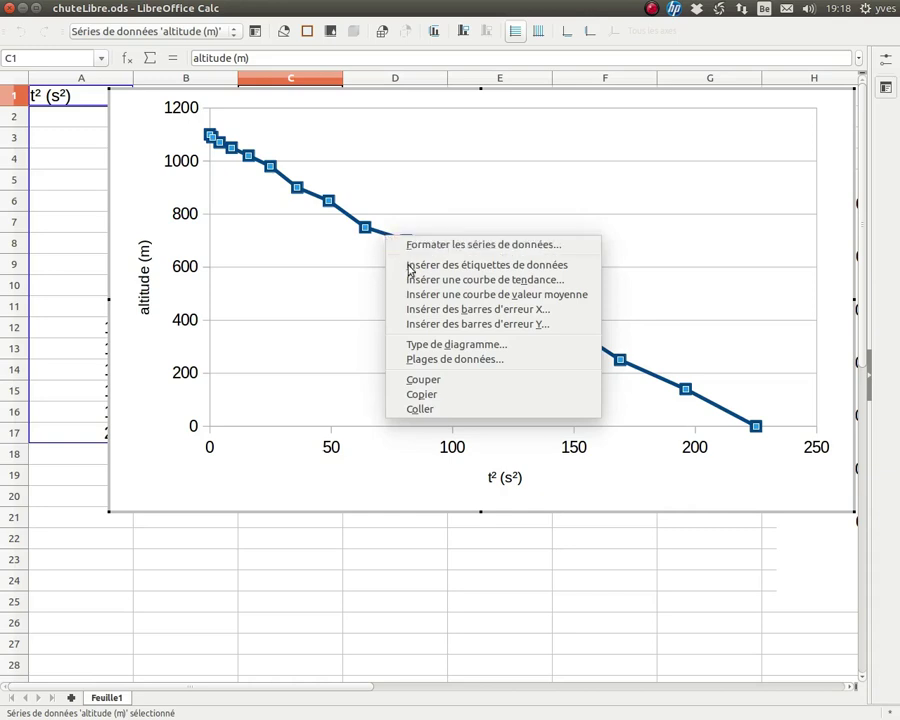
left_click(489, 283)
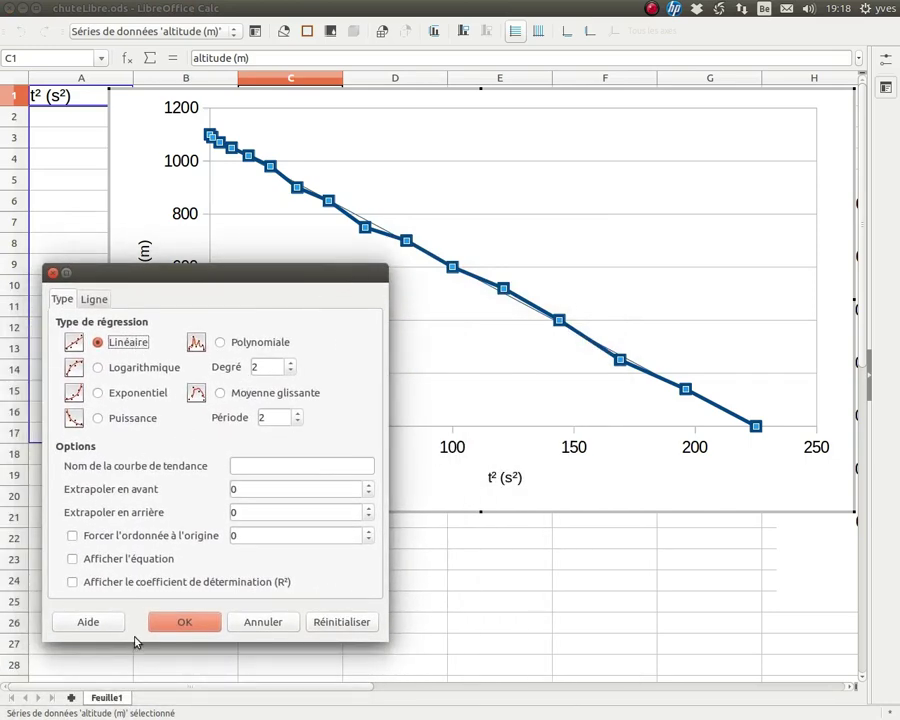
left_click(93, 300)
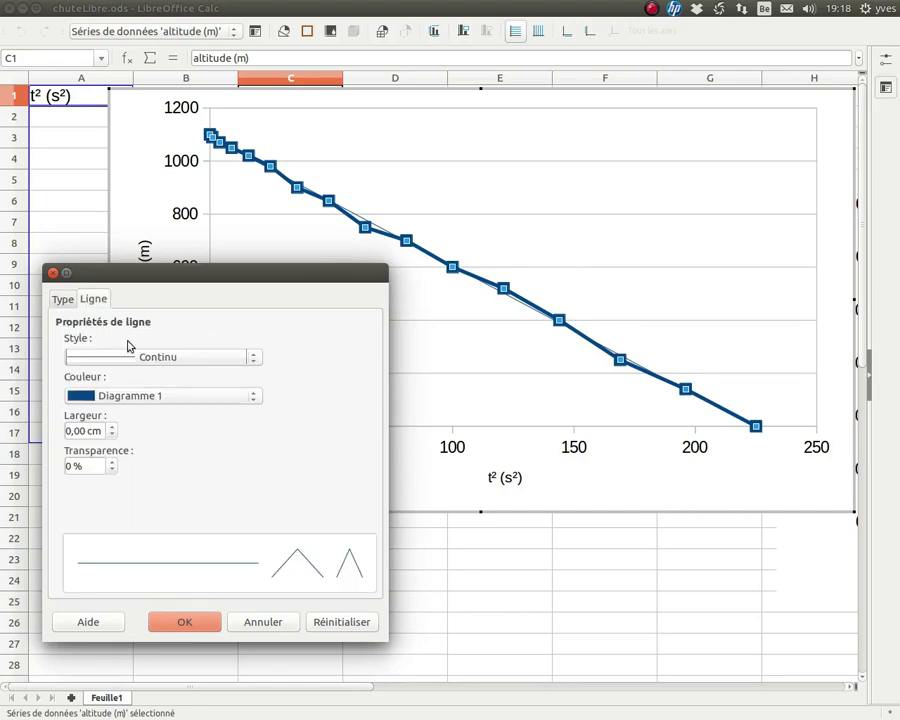
left_click(142, 400)
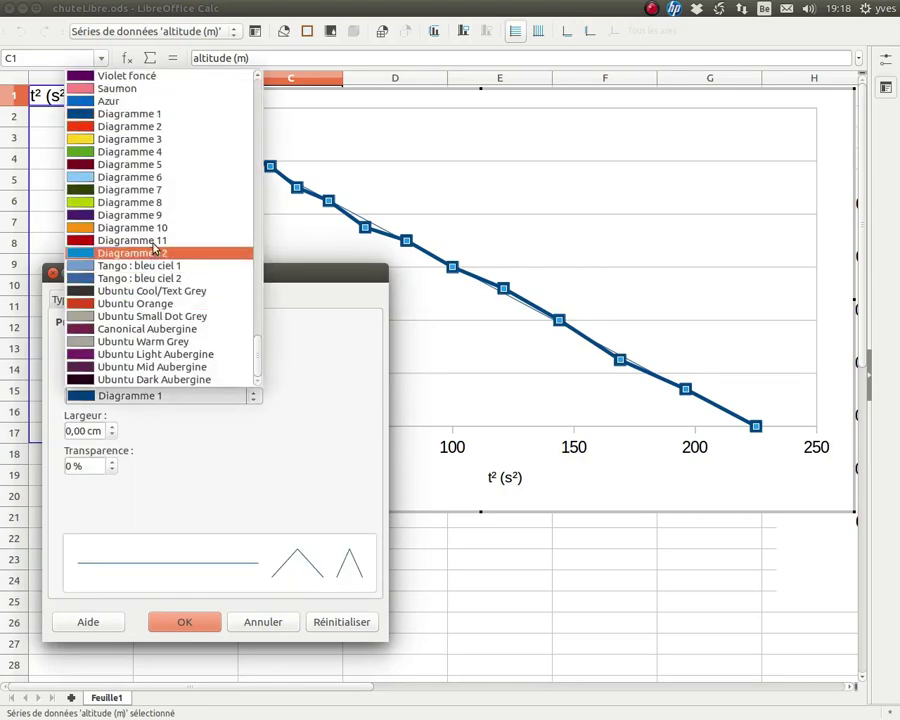
left_click(125, 240)
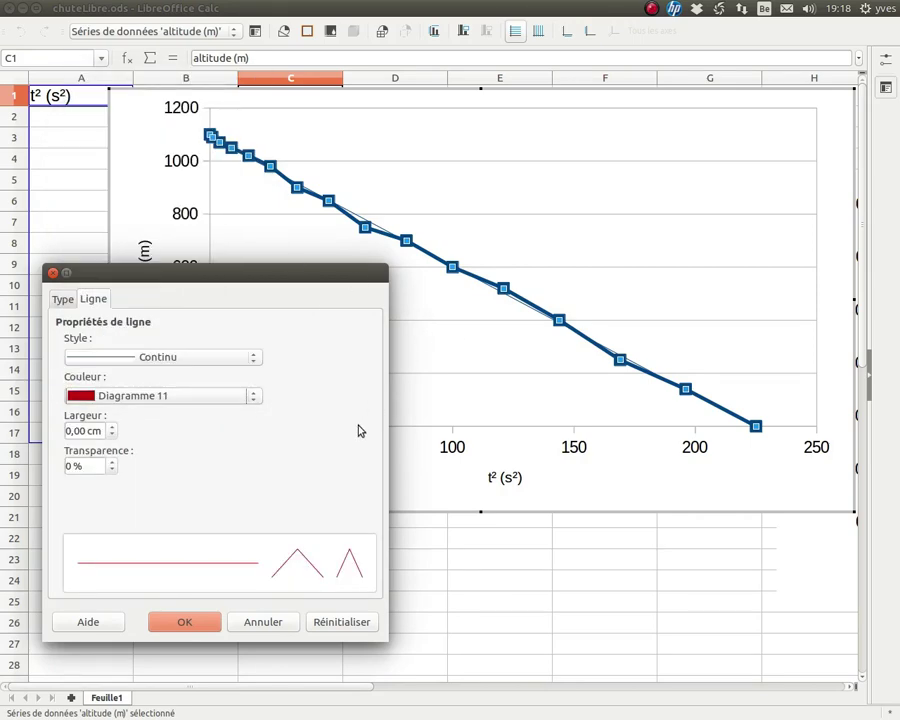
left_click(63, 300)
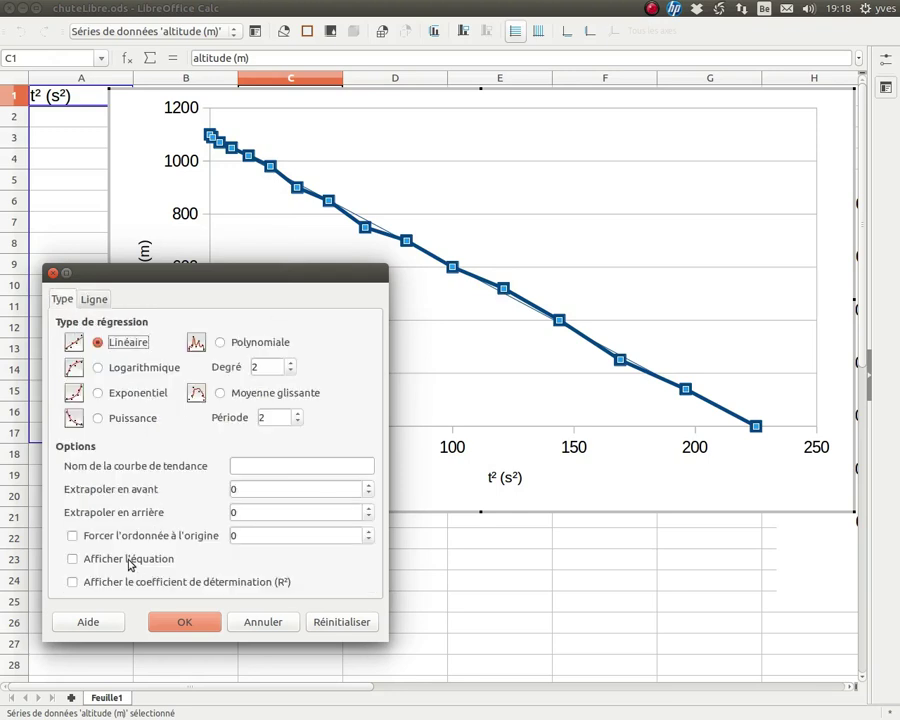
left_click(127, 561)
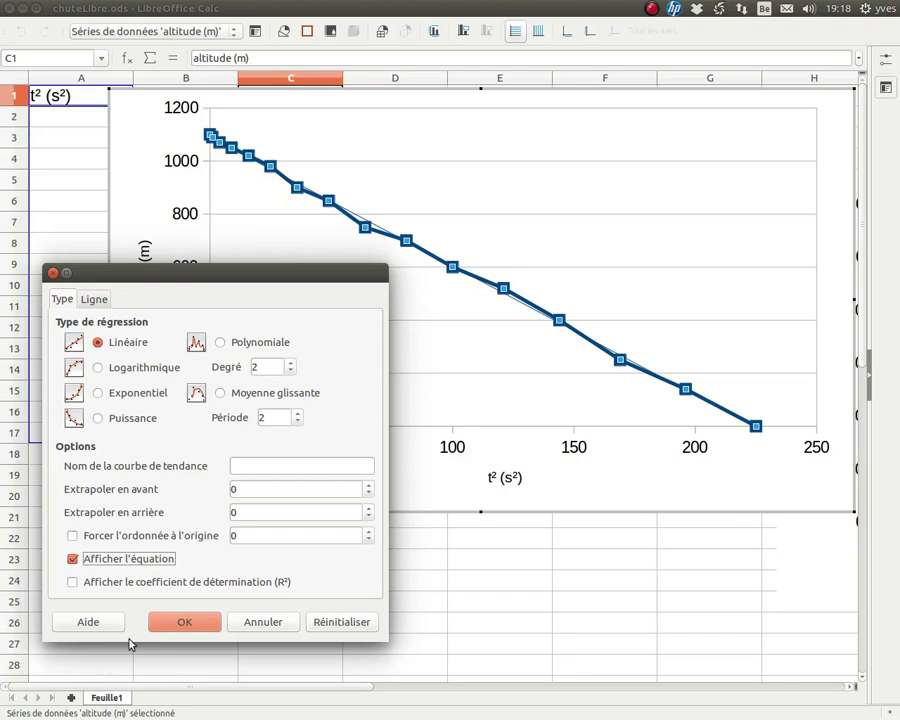
left_click(194, 624)
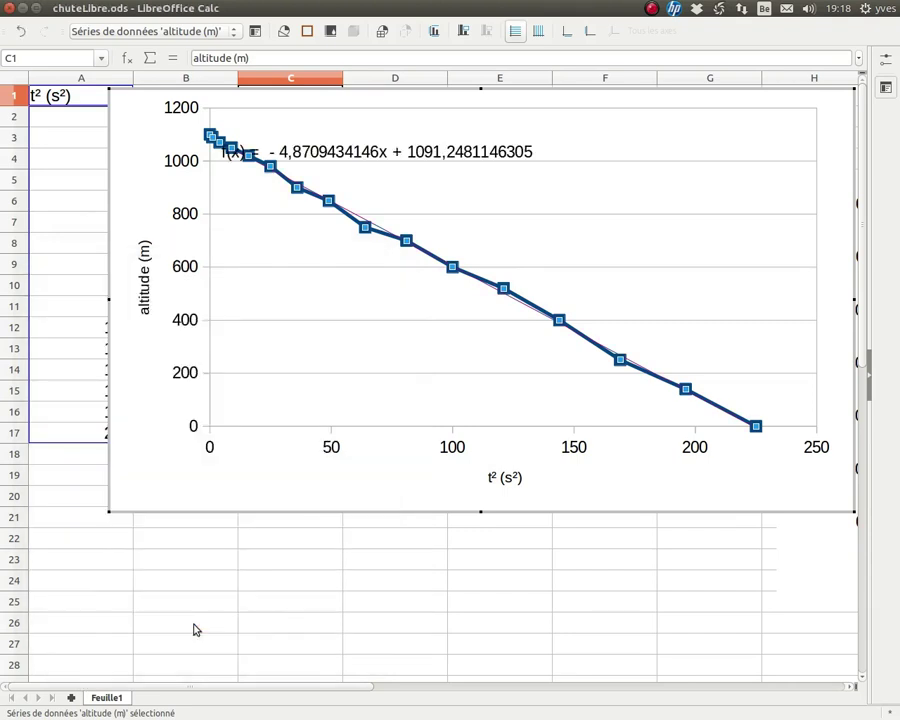
- Format the numbers in the trend line's equation with two decimals, using the -1234,12 format
left_click(512, 158)
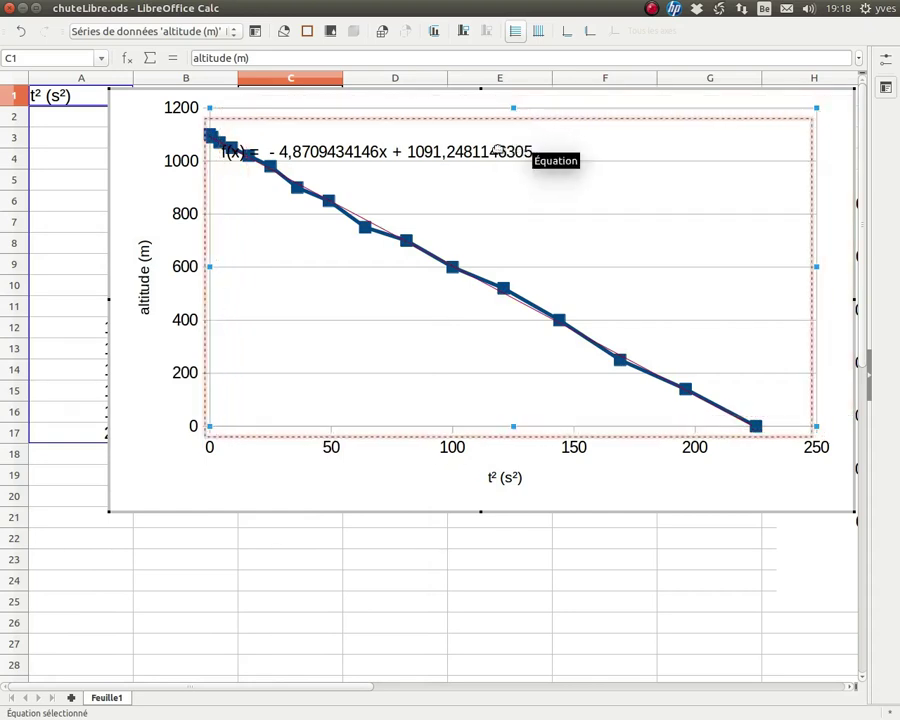
left_click(510, 131)
left_click(516, 133)
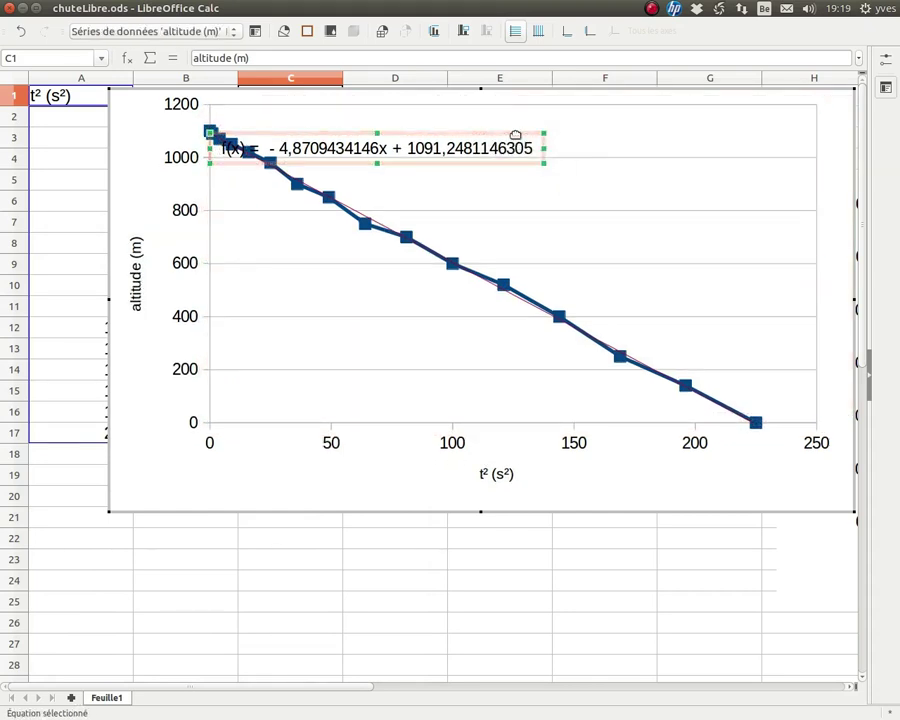
right_click(516, 135)
left_click(566, 144)
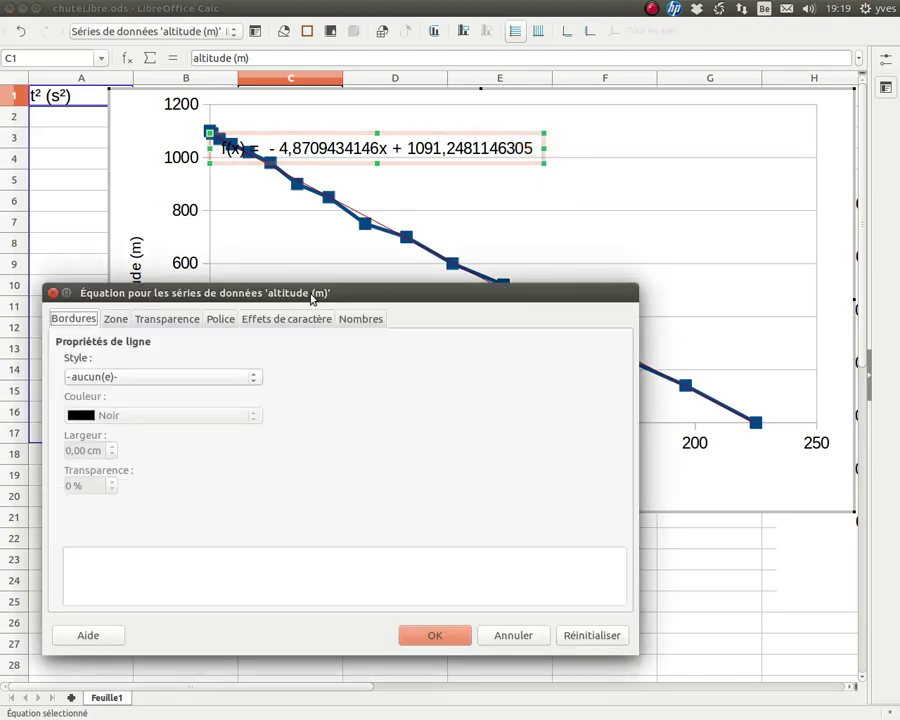
left_click_drag(310, 295, 440, 188)
left_click(481, 213)
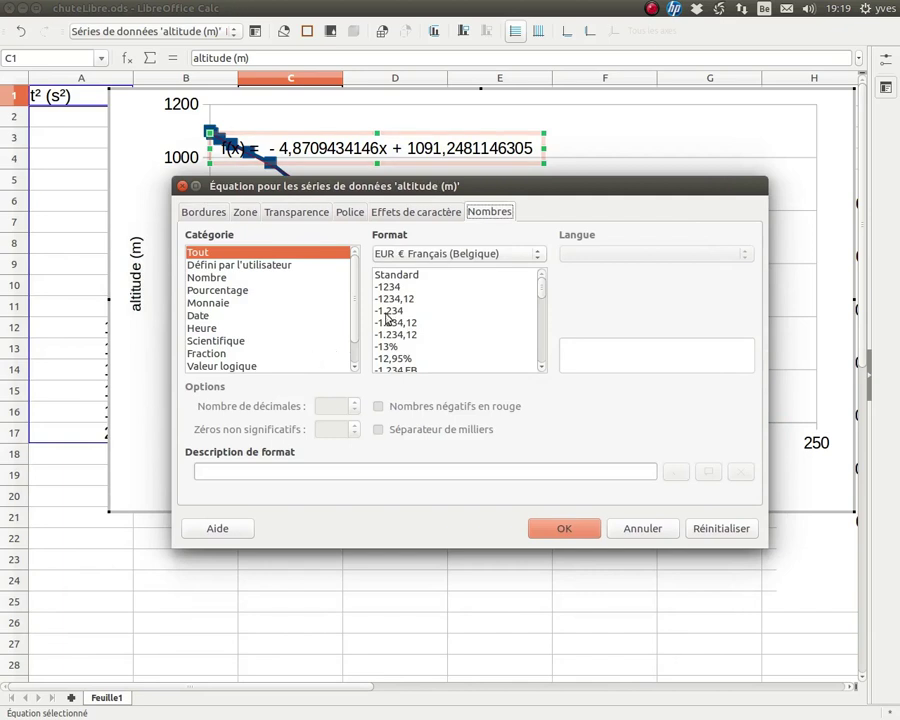
left_click(410, 299)
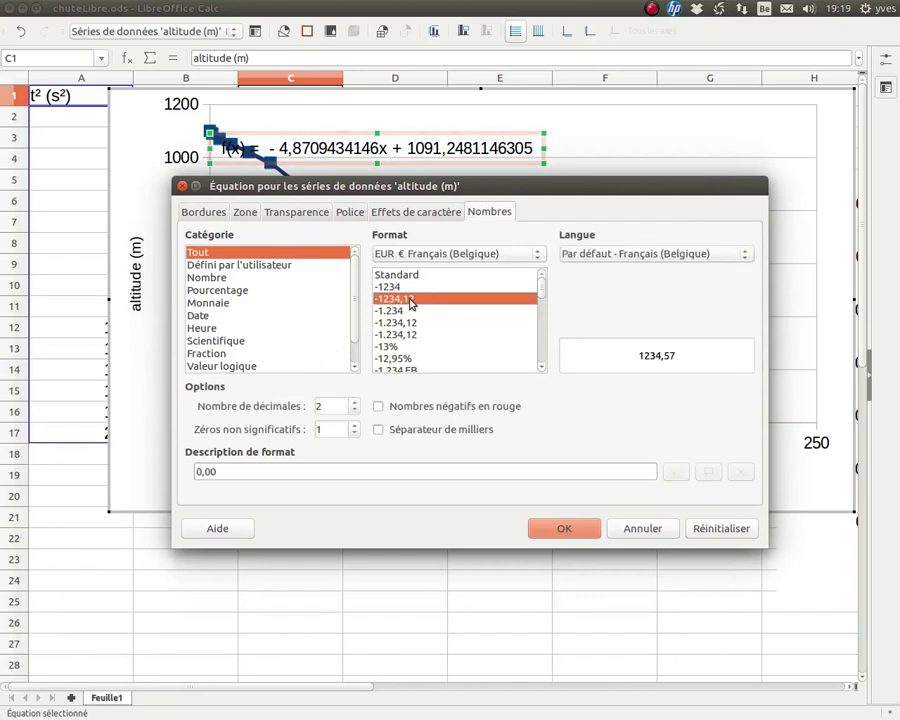
left_click(564, 530)
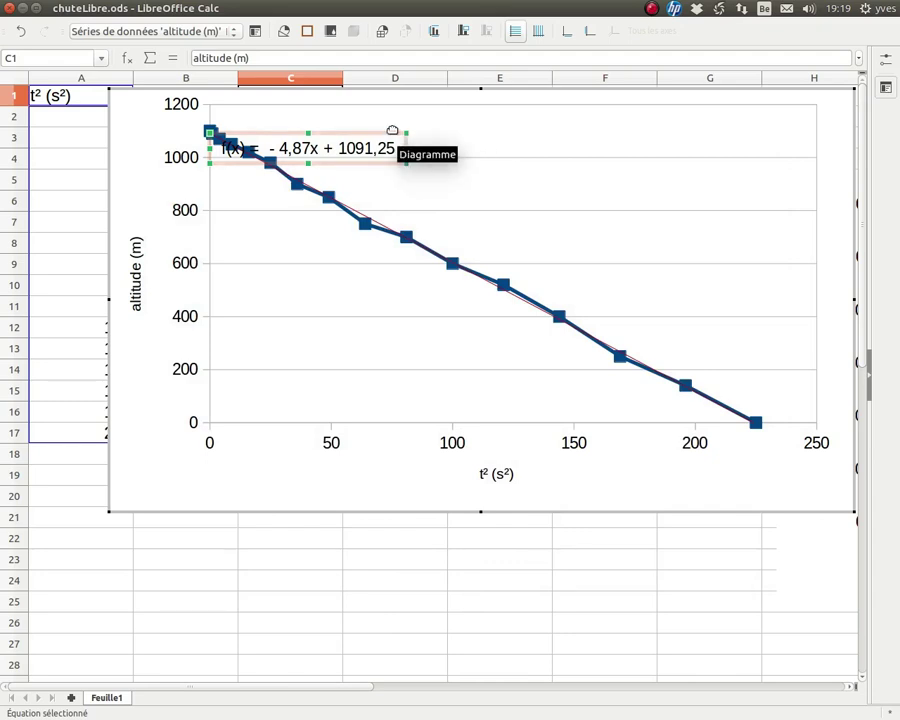